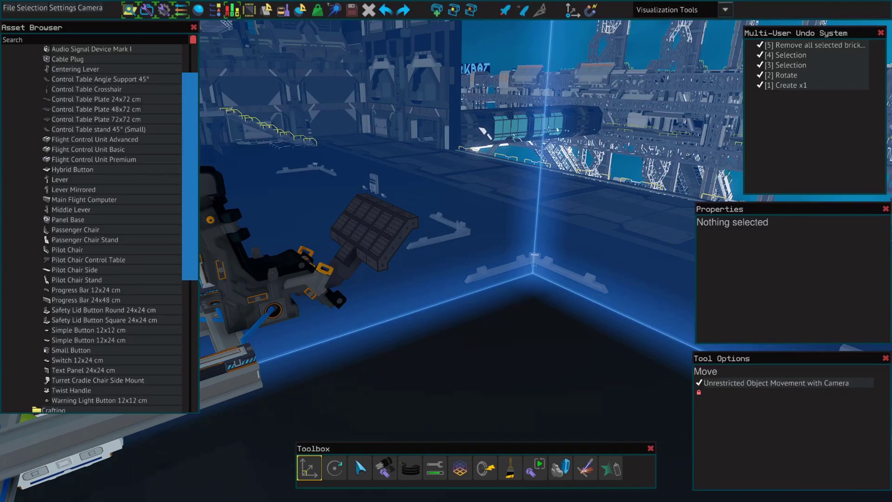
Place a Hybrid Button from the control devices beside the pilot chair's control table.
scroll(117, 158, up, 3)
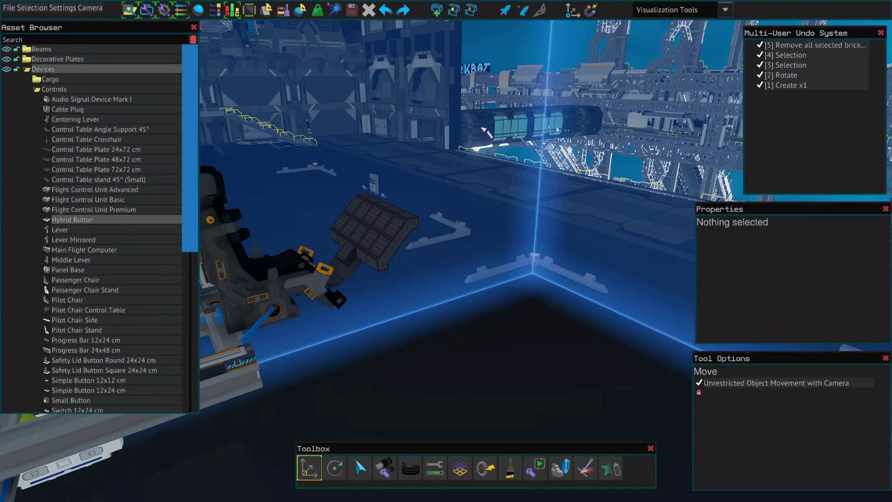
mouse_move(91, 99)
mouse_move(118, 219)
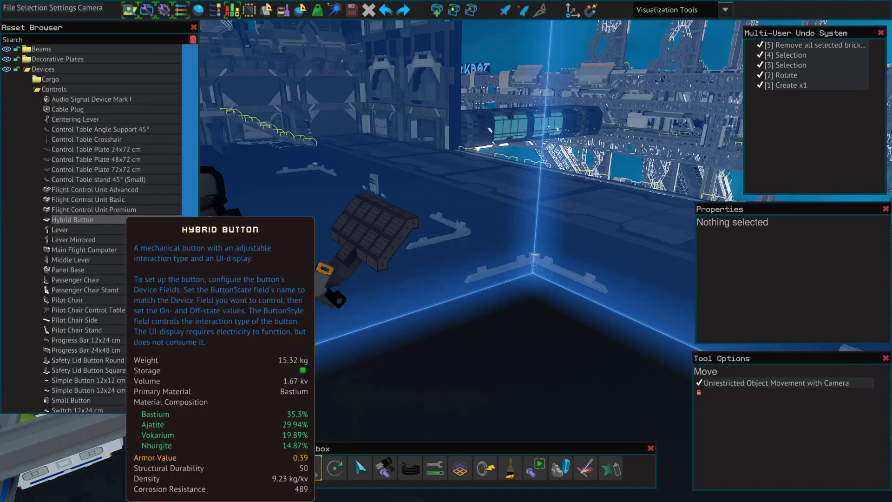
click(118, 219)
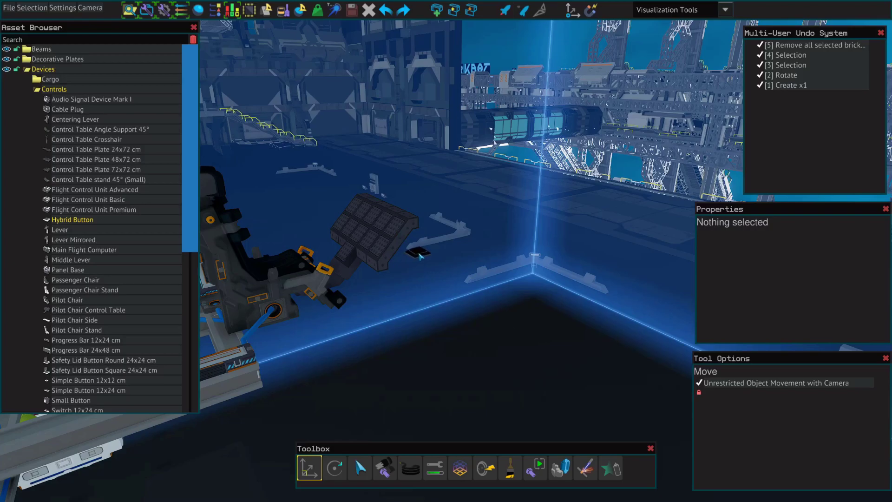
key(a)
key(w)
key(w)
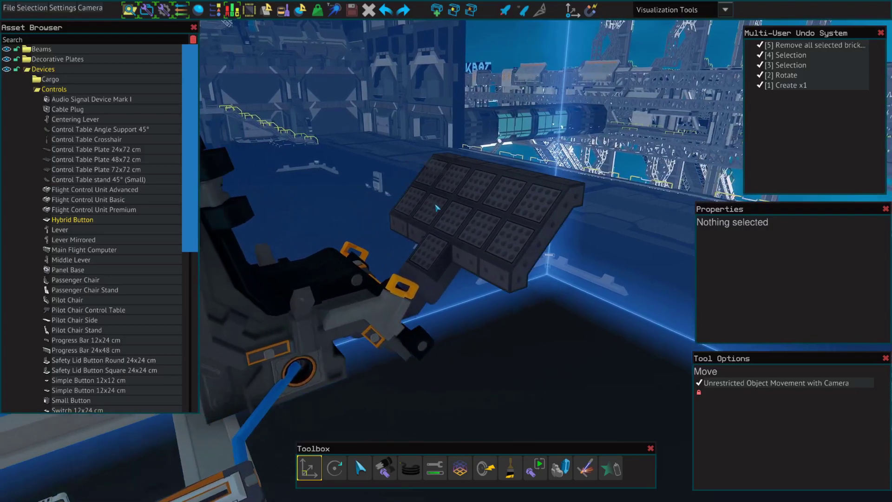
key(a)
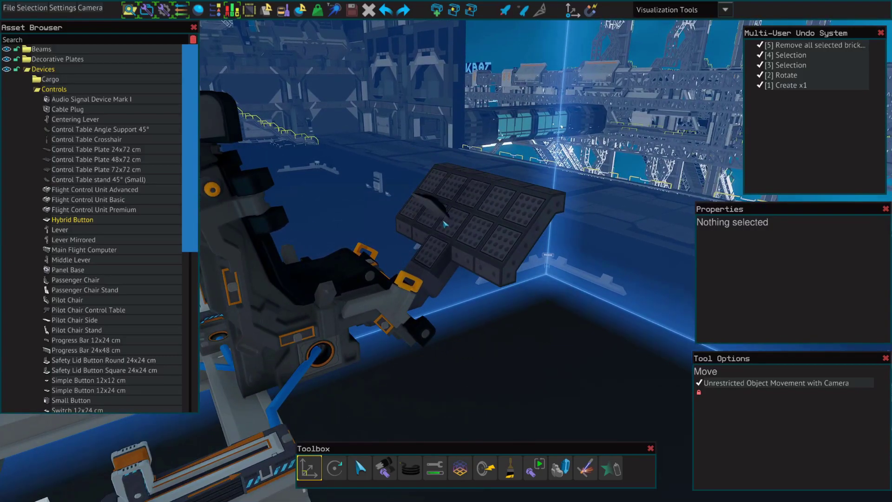
key(a)
key(s)
key(d)
click(460, 225)
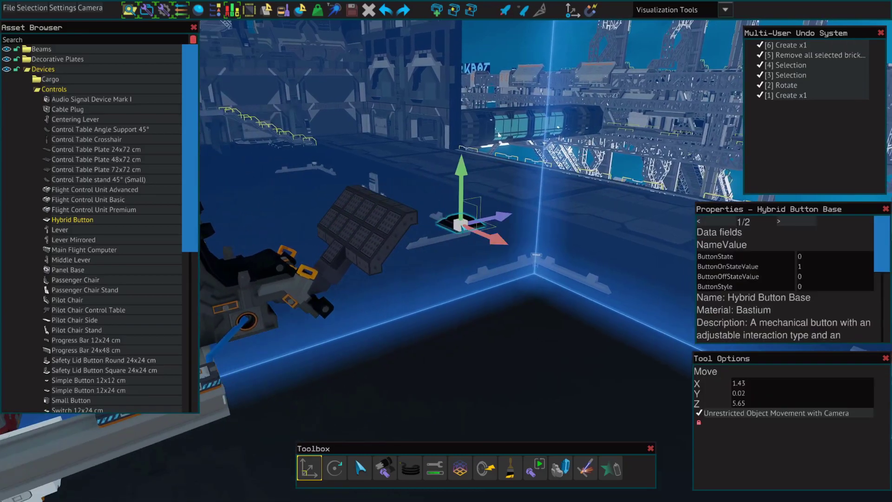
Rotate the Hybrid Button to match the slope of the control table and move it onto the table's stand.
key(r)
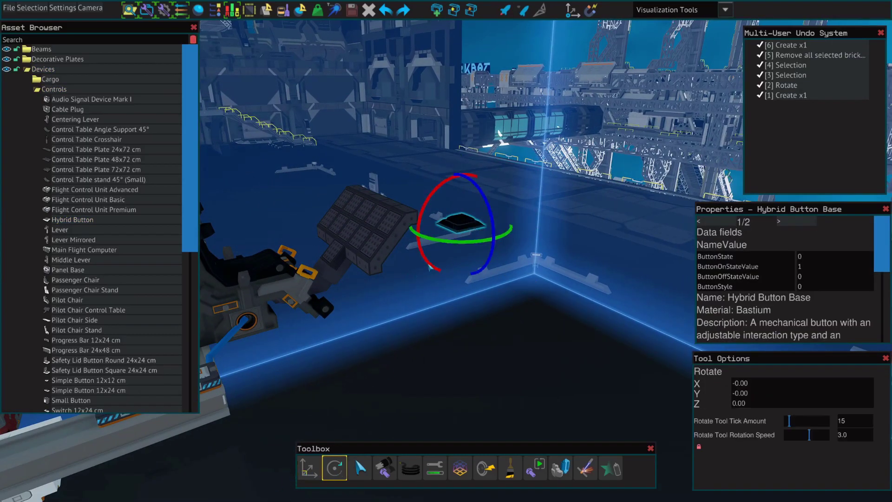
drag(439, 188, 402, 254)
click(318, 464)
key(a)
key(w)
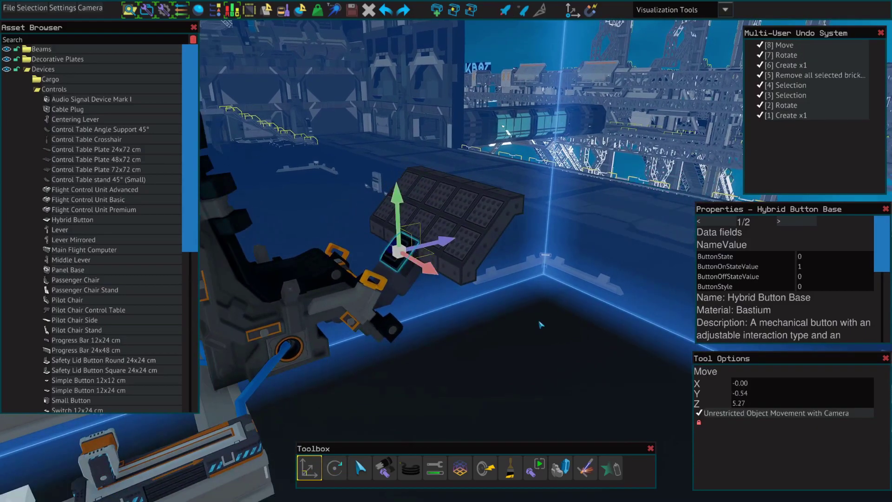
Bolt the Hybrid Button to the control table stand.
click(539, 322)
key(w)
key(a)
click(385, 469)
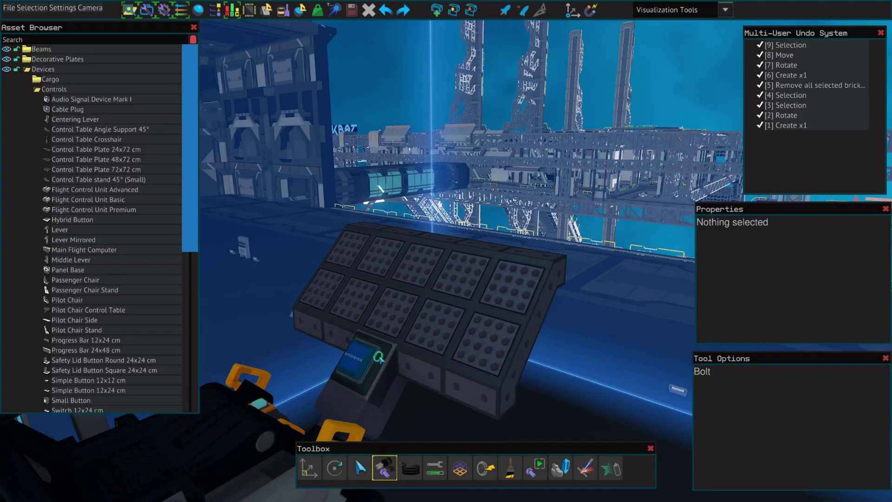
click(382, 356)
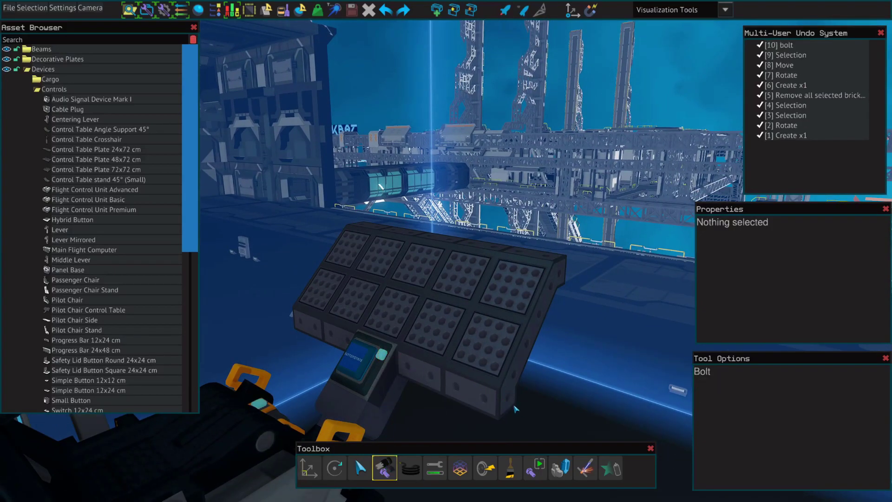
Set the Hybrid Button's ButtonStyle value to 1.
click(360, 468)
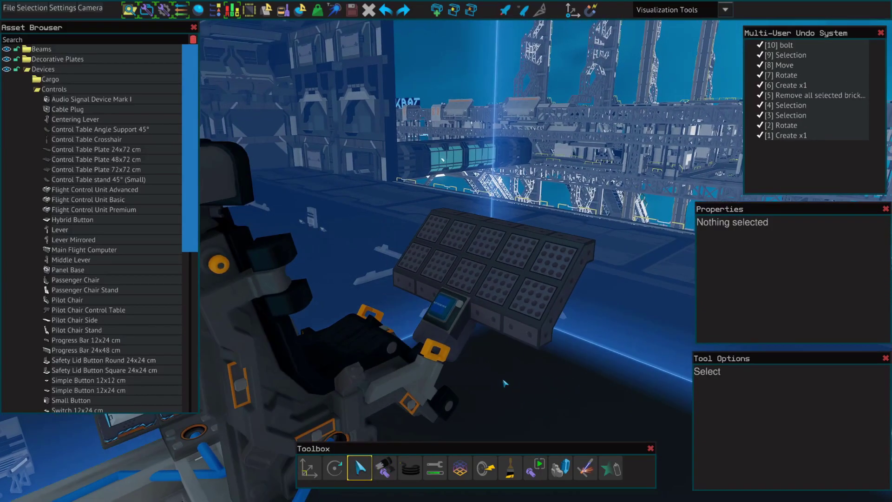
click(443, 316)
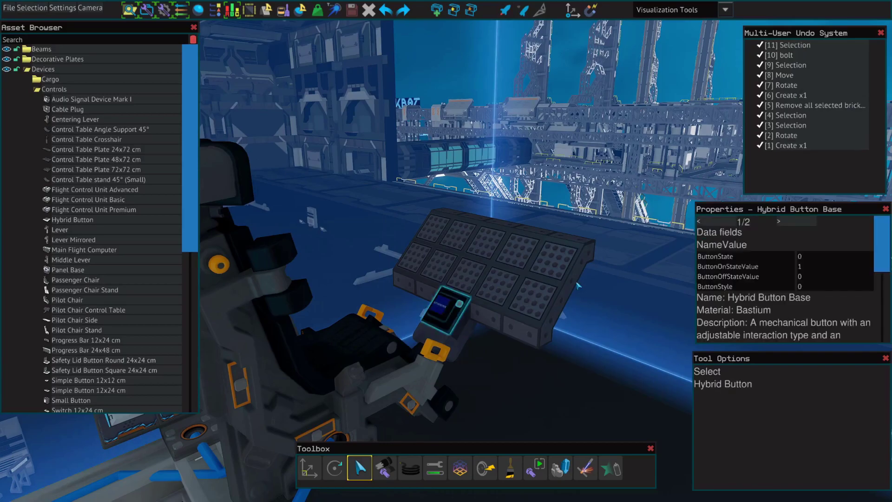
key(s)
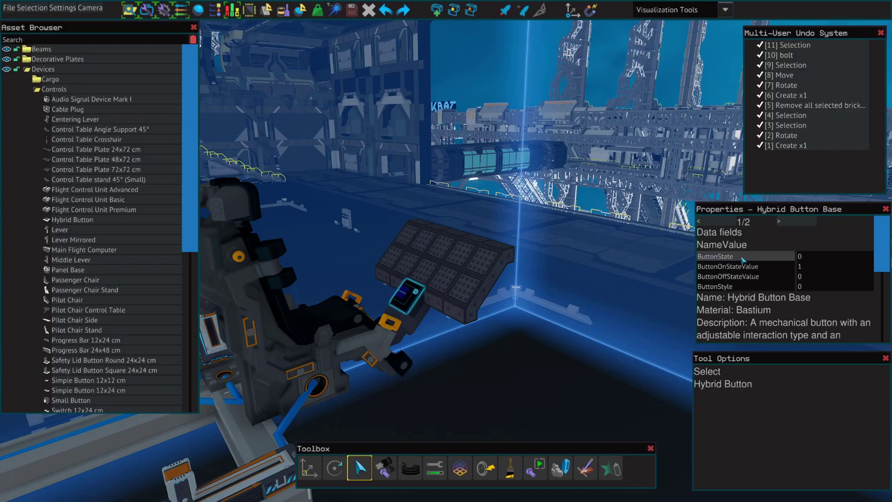
drag(543, 286, 542, 286)
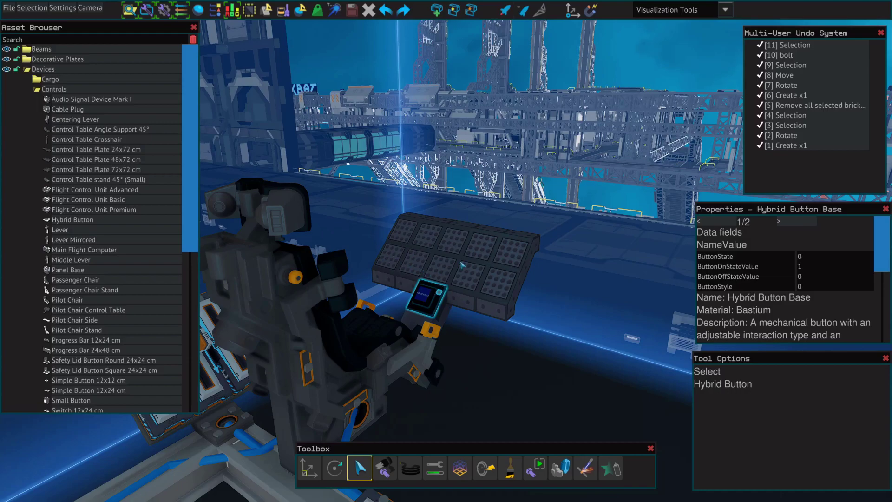
click(821, 288)
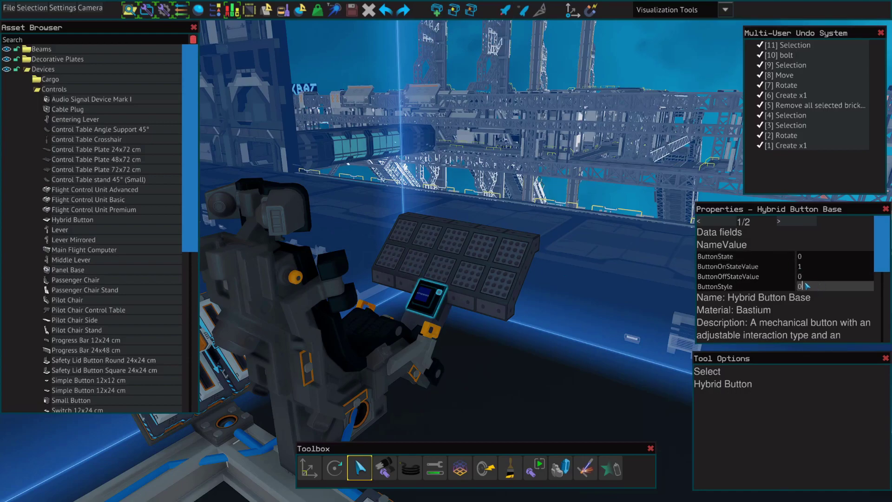
text(1)
key(Return)
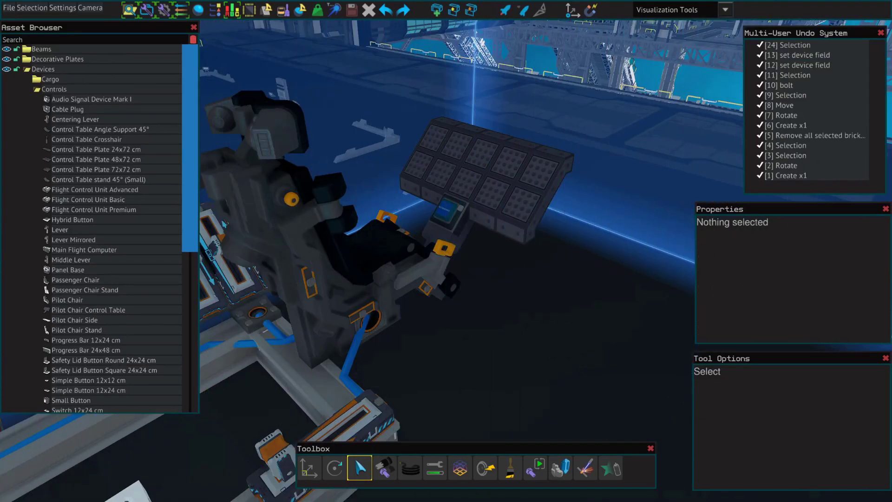
Rename the Hybrid Button's ButtonState field to GEN.
click(457, 210)
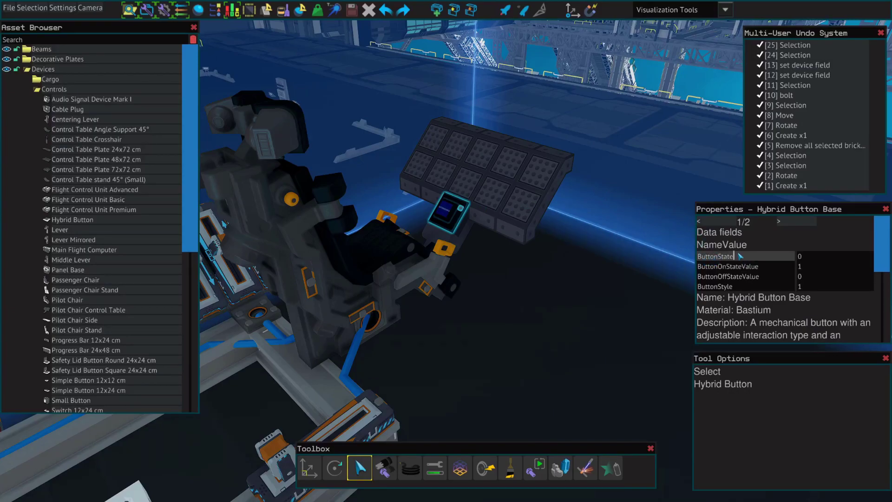
key(BackSpace)
key(BackSpace)
key(BackSpace)
key(BackSpace)
key(BackSpace)
key(BackSpace)
key(BackSpace)
key(BackSpace)
key(BackSpace)
key(BackSpace)
text(GEN)
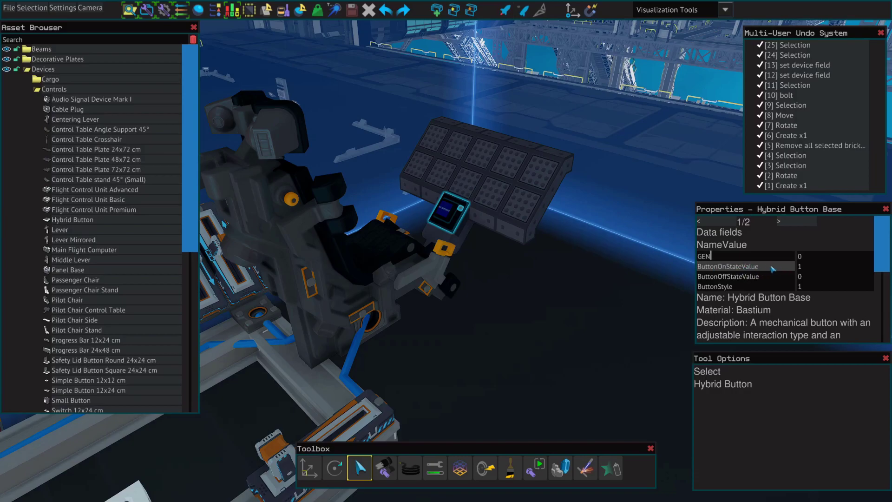
Set the Hybrid Button's ButtonOnStateValue to 100.
click(810, 269)
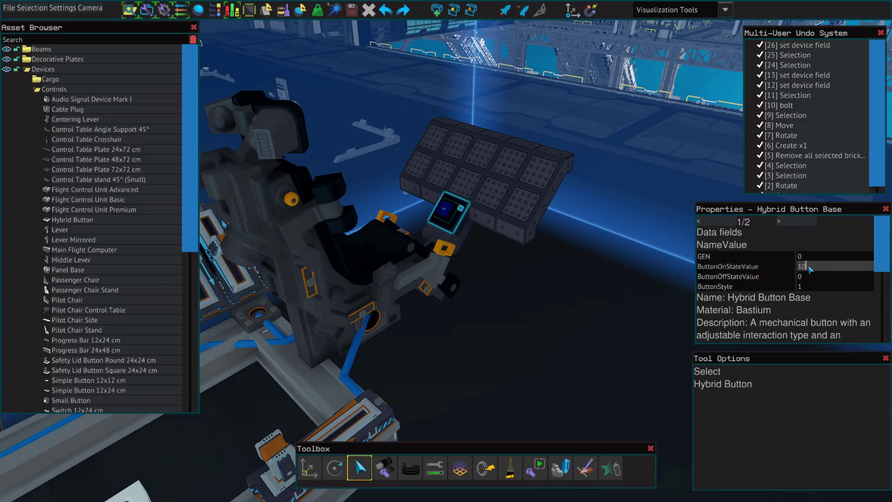
text(0)
key(Return)
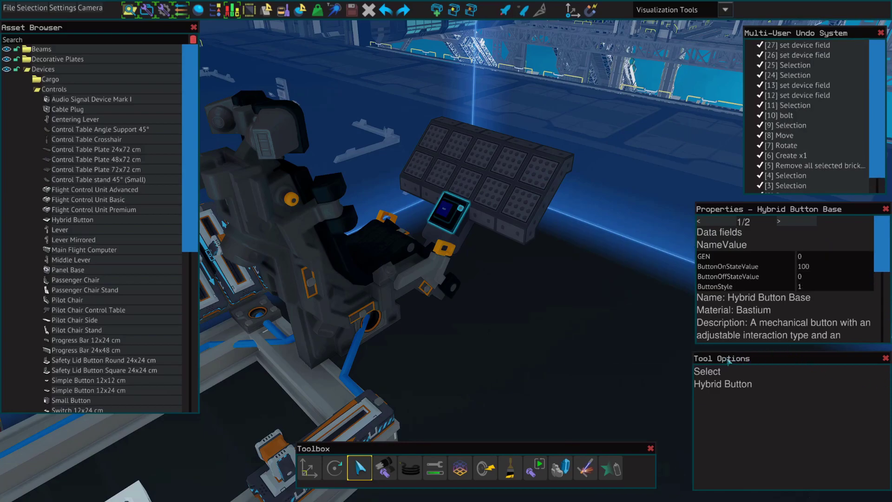
click(634, 353)
click(449, 233)
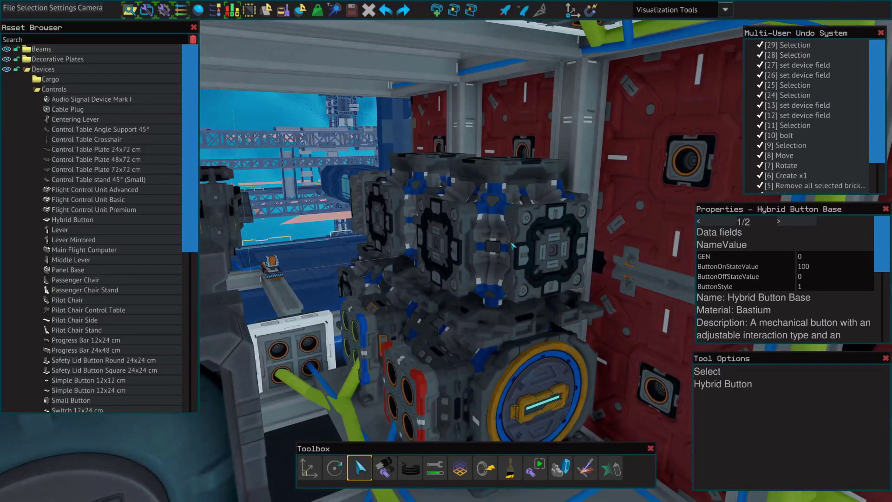
Rename the GeneratorUnitRateLimit field to Gen on all three Tier 1 generator units.
click(500, 240)
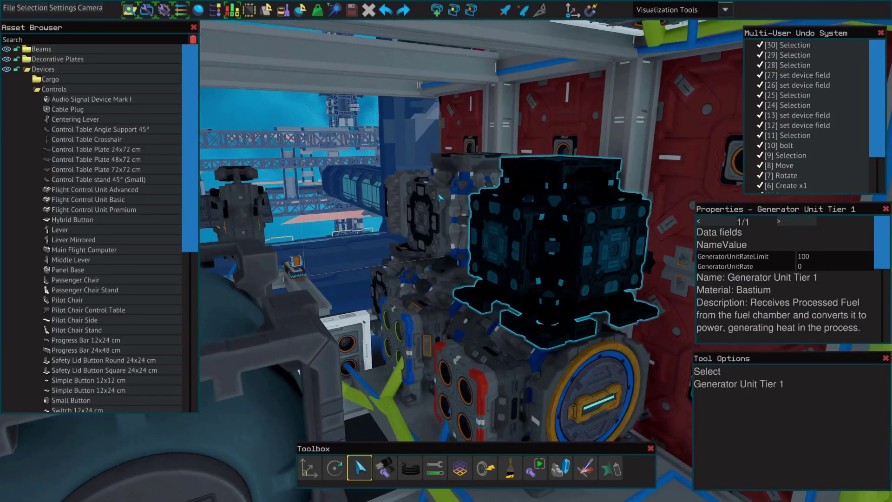
shift+click(439, 199)
shift+click(393, 285)
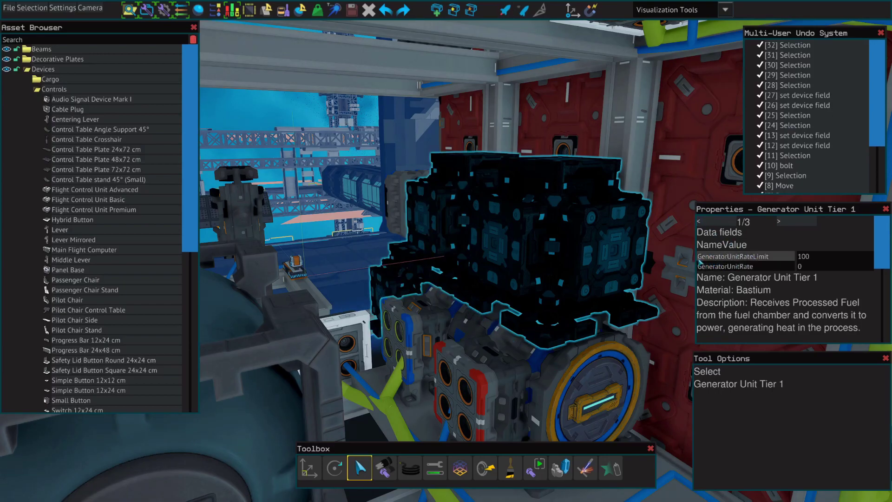
drag(776, 261, 713, 258)
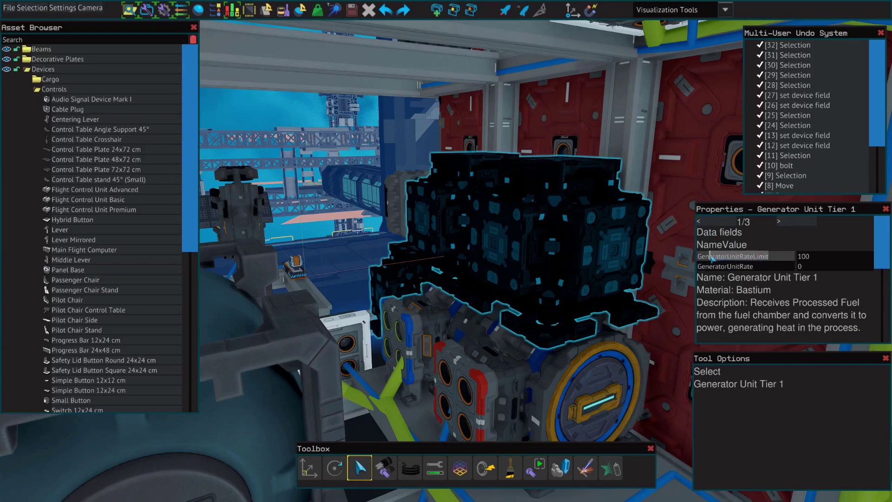
key(BackSpace)
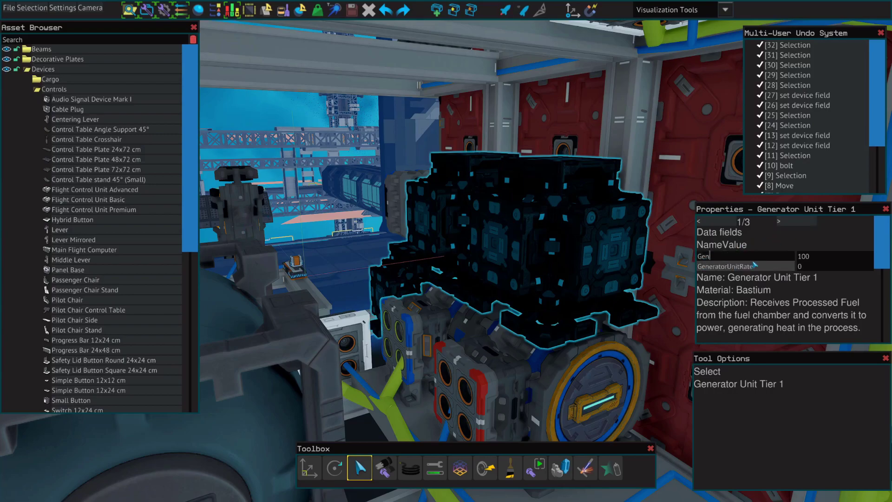
click(785, 223)
drag(775, 257, 714, 260)
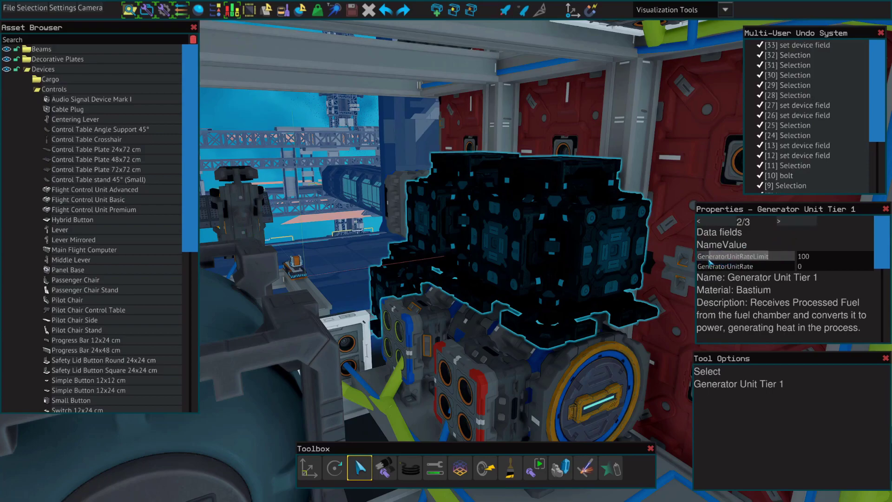
key(BackSpace)
click(781, 223)
drag(777, 256, 717, 261)
key(BackSpace)
key(Return)
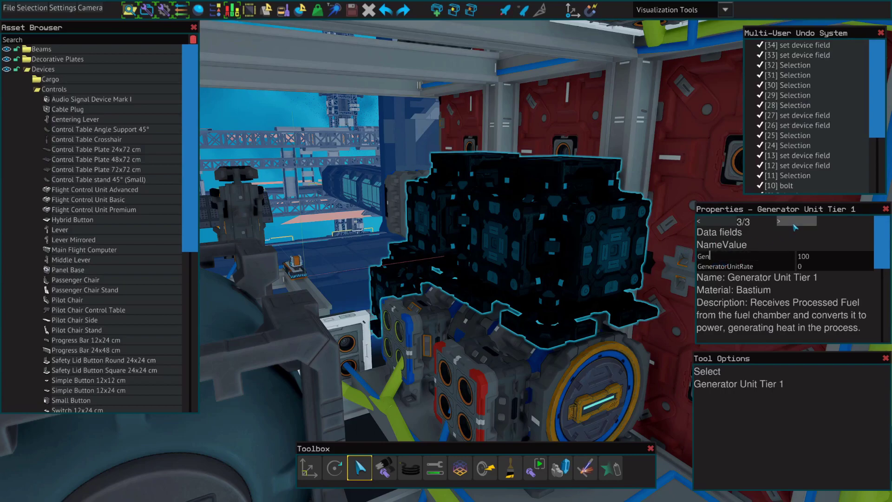
click(335, 191)
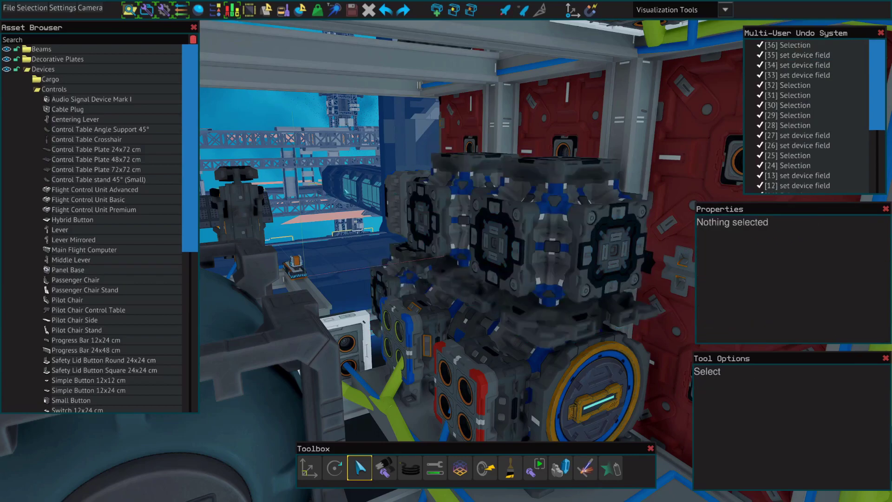
Go back to the pilot chair and enter test mode to try out the GEN button.
right_click(345, 189)
key(w)
key(w)
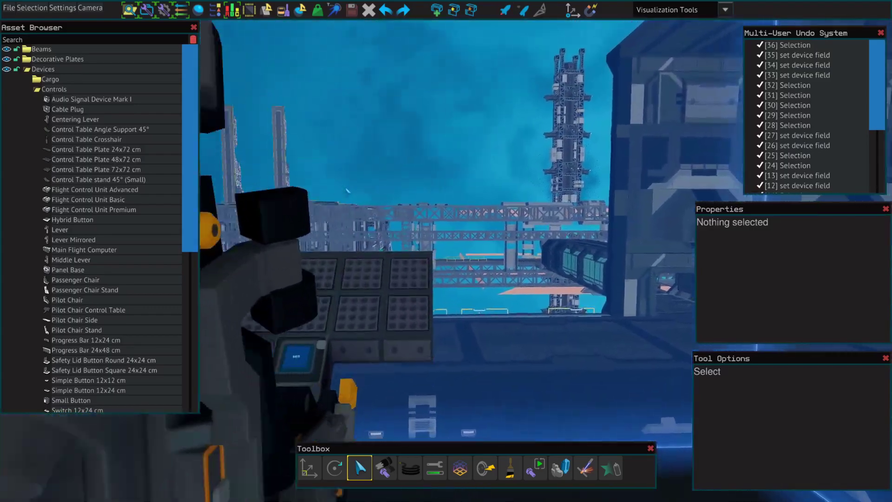
key(d)
key(F5)
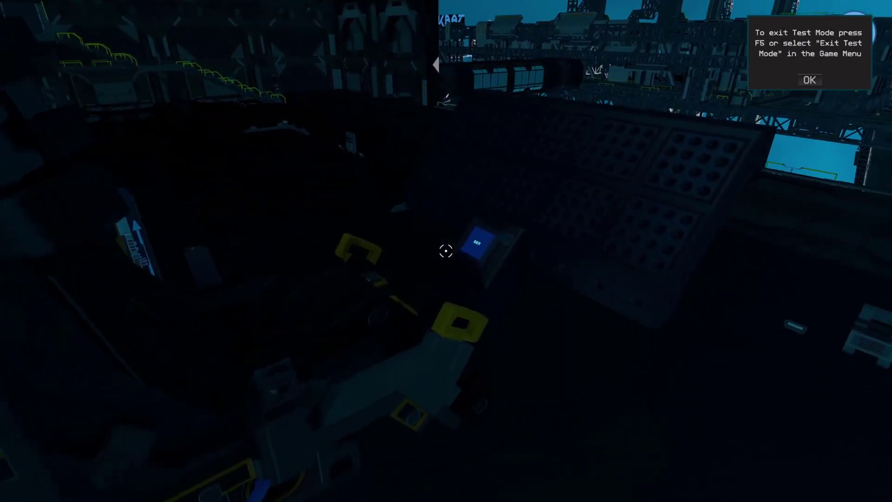
key(s)
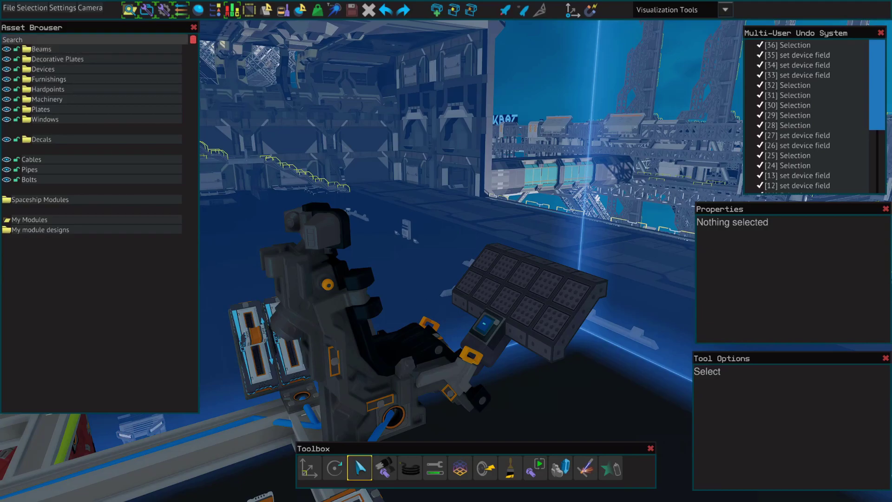
Search the assets for "prog" and place a 24x48 cm and a 12x24 cm progress bar near the control table.
click(104, 39)
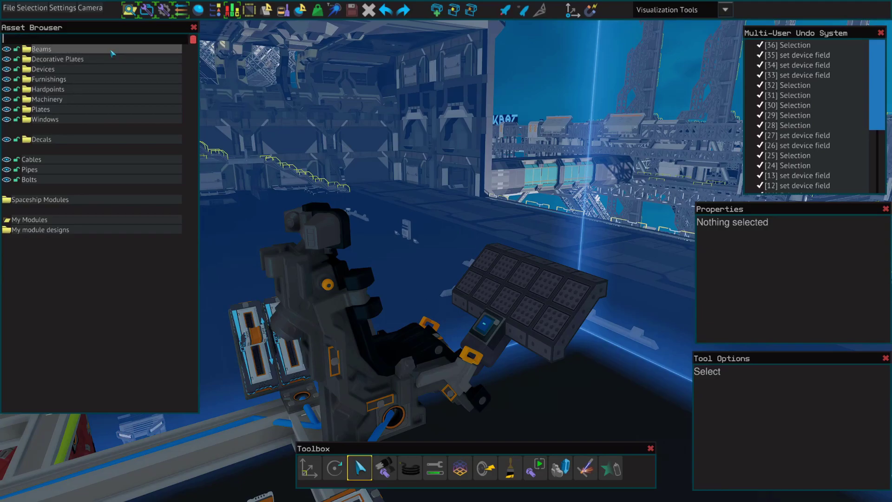
text(prog)
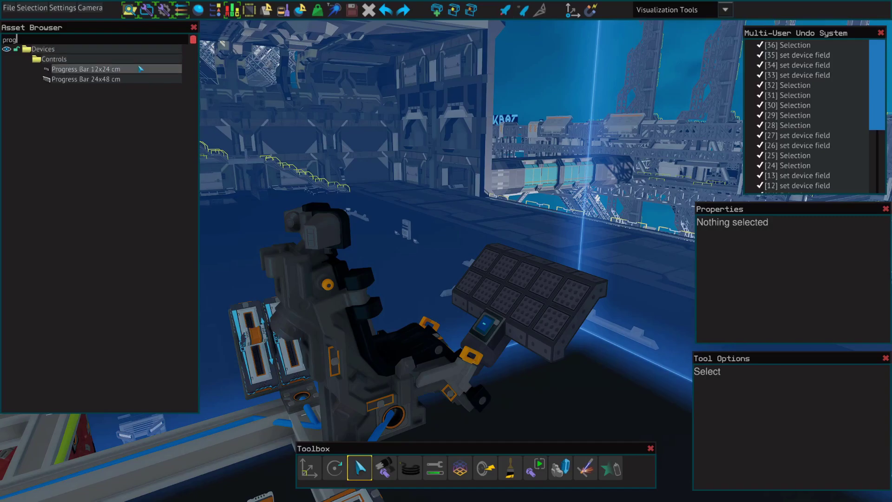
drag(168, 79, 481, 191)
drag(86, 68, 508, 222)
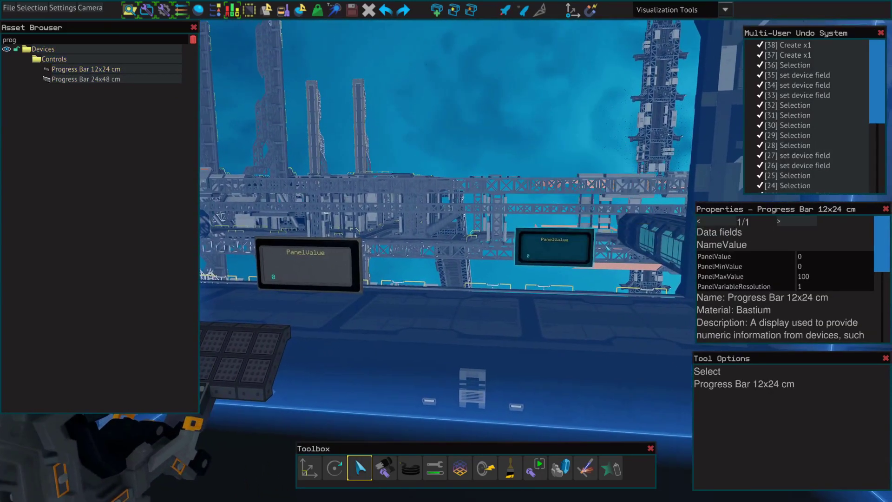
Delete the 24x48 cm progress bar and select the 12x24 cm one.
click(312, 269)
key(Delete)
click(560, 260)
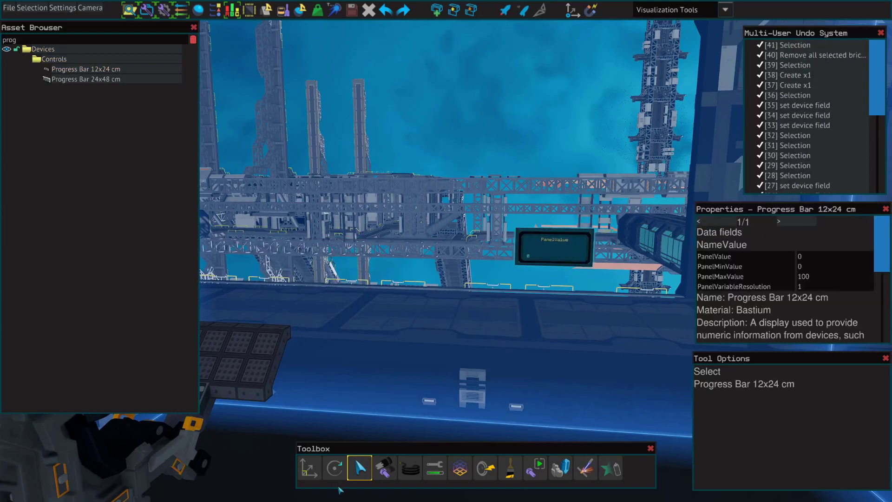
Move the 12x24 cm progress bar onto the lower corner panel of the control table and bolt it in place.
key(w)
drag(560, 261, 573, 288)
key(d)
click(606, 365)
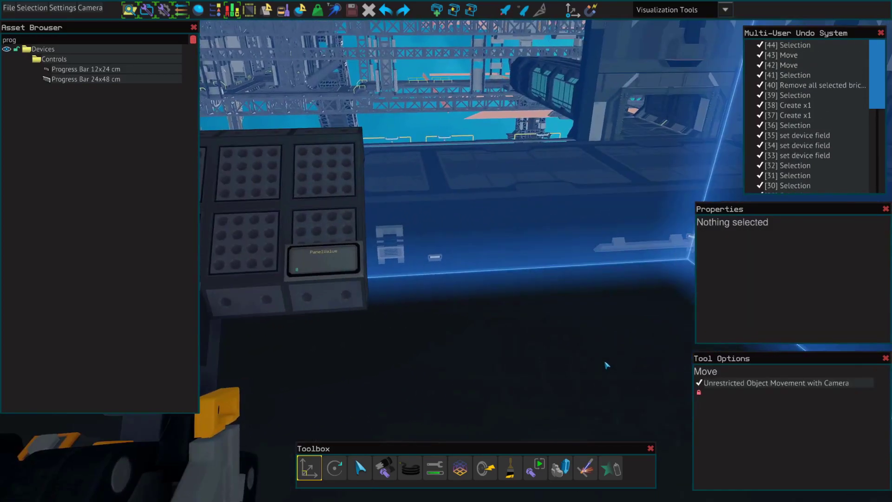
key(w)
key(a)
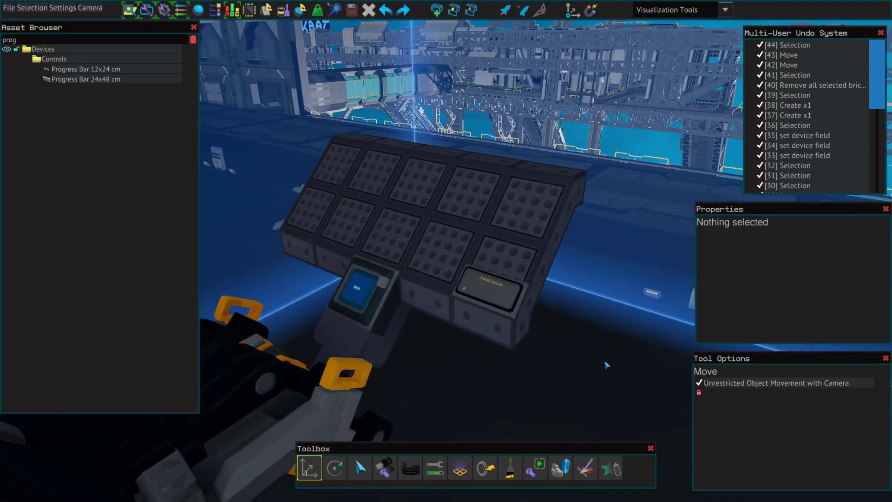
key(b)
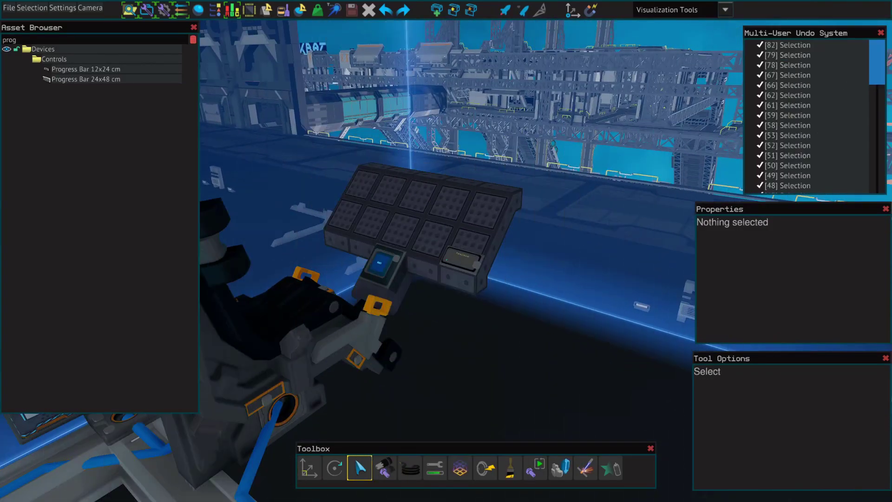
Rename the FuelChamberFuel field to Chamber1 on the Tier 1 generator fuel chamber.
key(w)
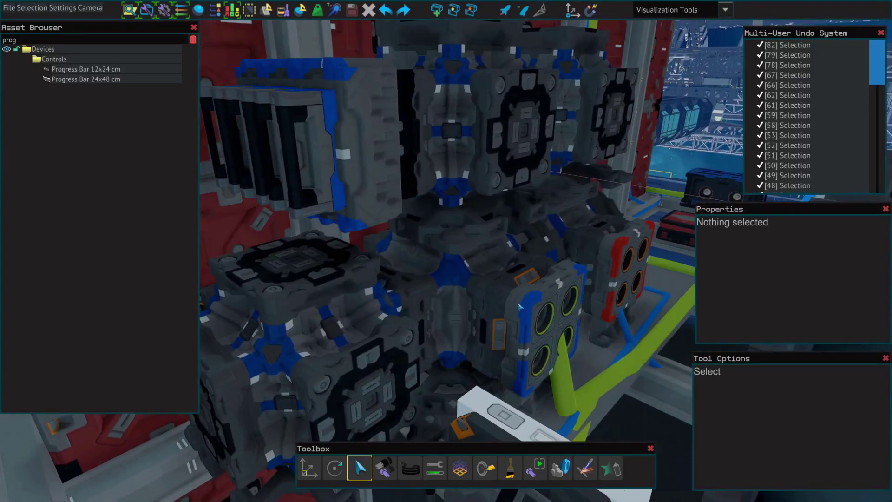
click(461, 283)
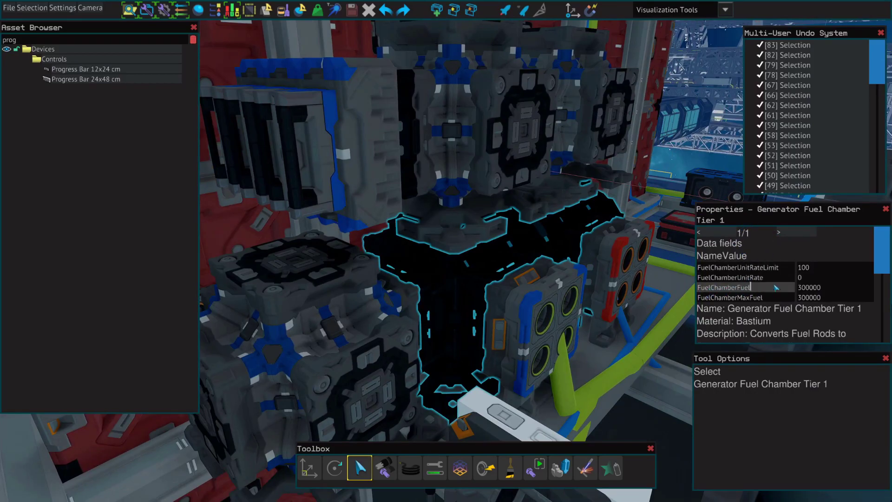
key(BackSpace)
key(BackSpace)
key(BackSpace)
key(BackSpace)
key(BackSpace)
key(BackSpace)
key(BackSpace)
key(BackSpace)
key(BackSpace)
key(BackSpace)
key(BackSpace)
key(BackSpace)
key(BackSpace)
key(BackSpace)
key(BackSpace)
text(Chamber1)
key(Return)
Return to the control table and rename the progress bar's PanelValue field to Chamber1.
right_click(649, 419)
key(w)
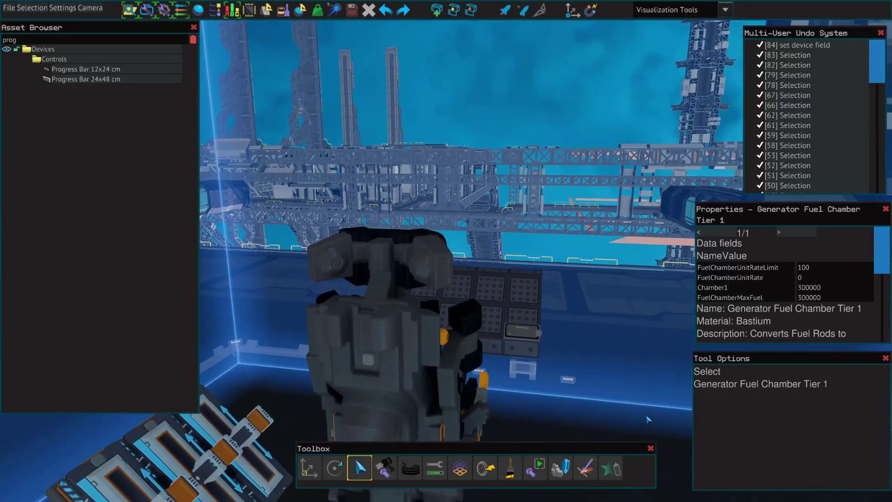
key(d)
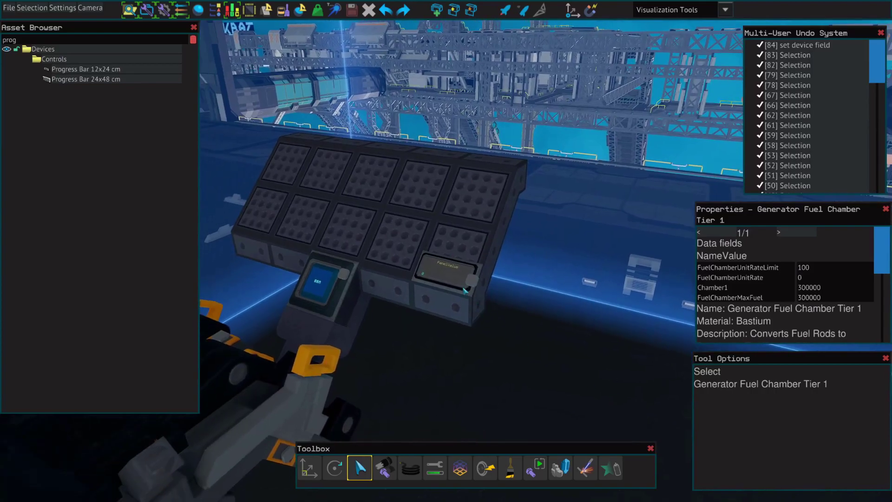
click(449, 274)
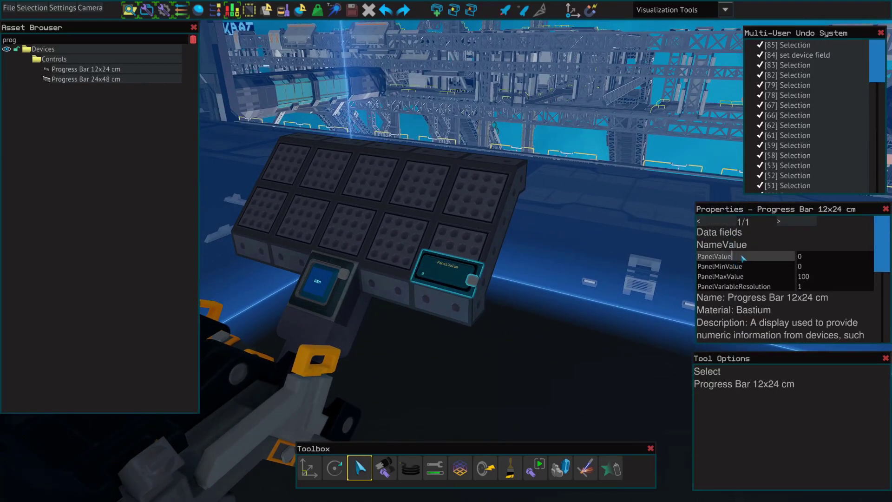
drag(745, 259, 697, 259)
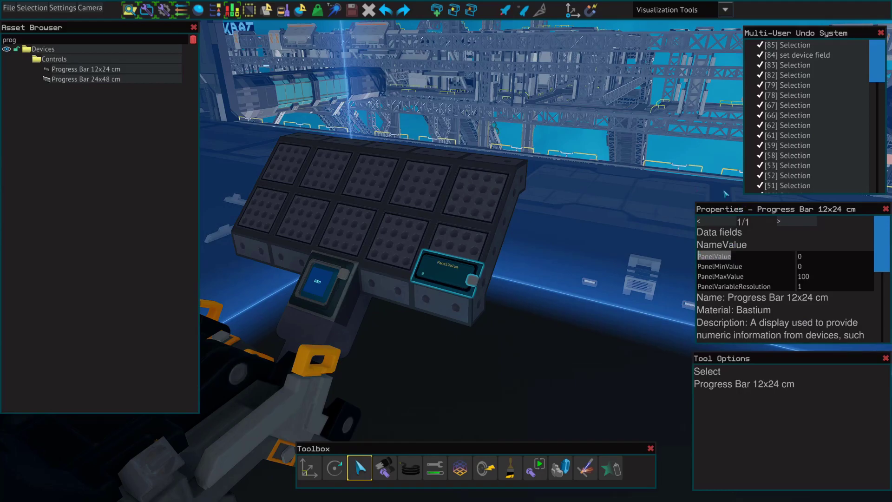
text(Chamber1)
key(Return)
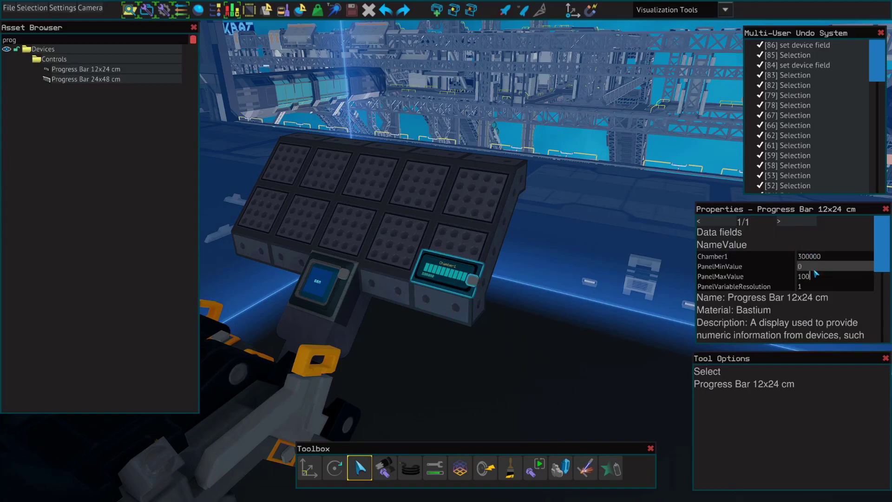
Set the progress bar's PanelMaxValue to 300000.
key(BackSpace)
text(00)
key(Return)
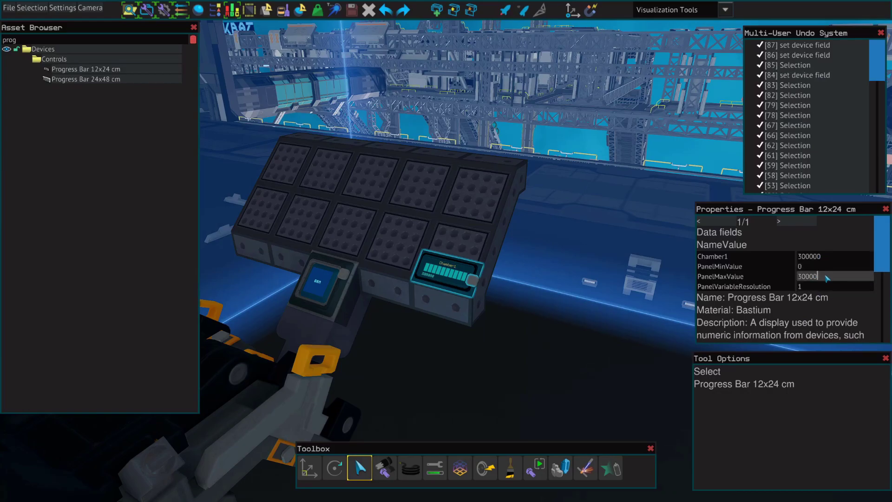
key(Return)
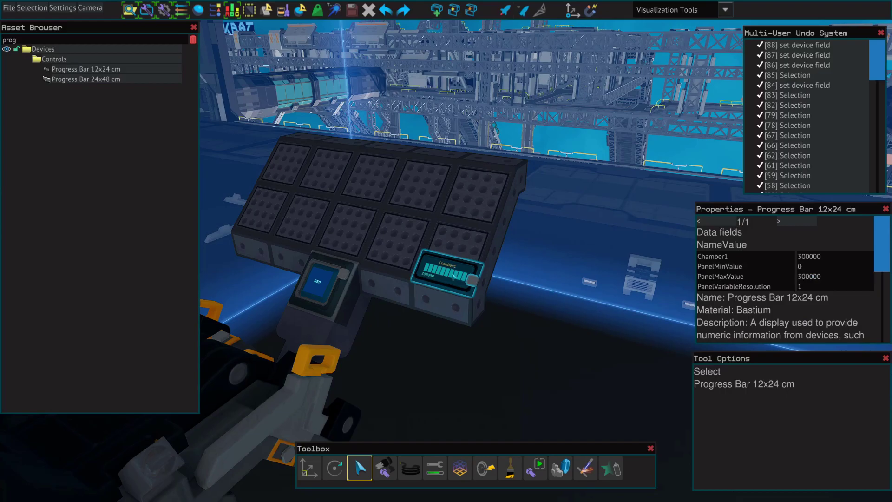